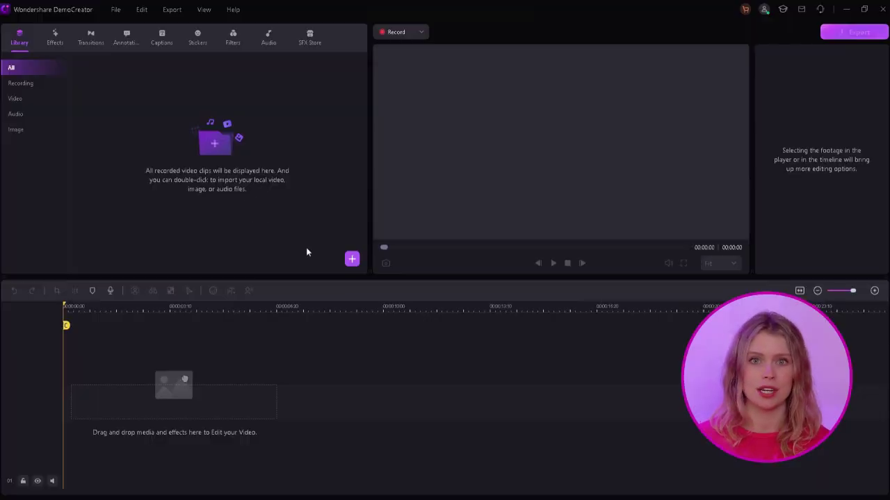
Import the green-screen image 111.png into the library and drag it onto a timeline track.
{"action": "left_click", "coordinate": [351, 259]}
{"action": "left_click", "coordinate": [367, 280]}
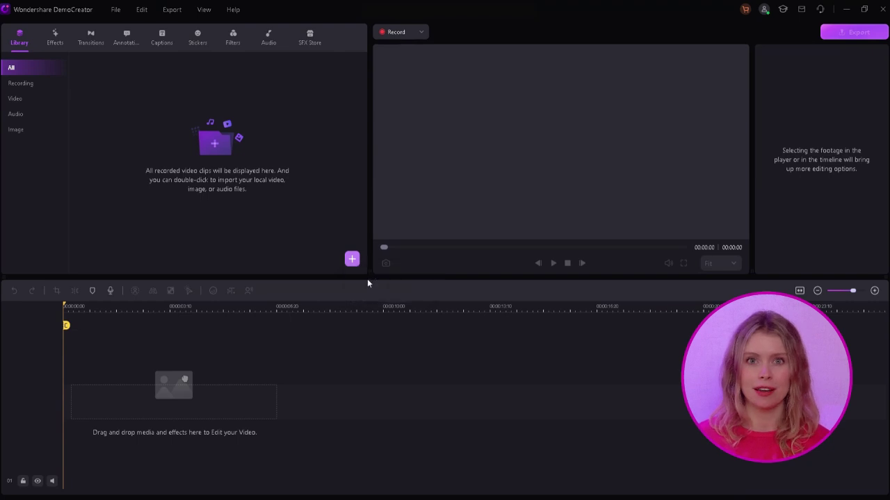
{"action": "double_click", "coordinate": [154, 88]}
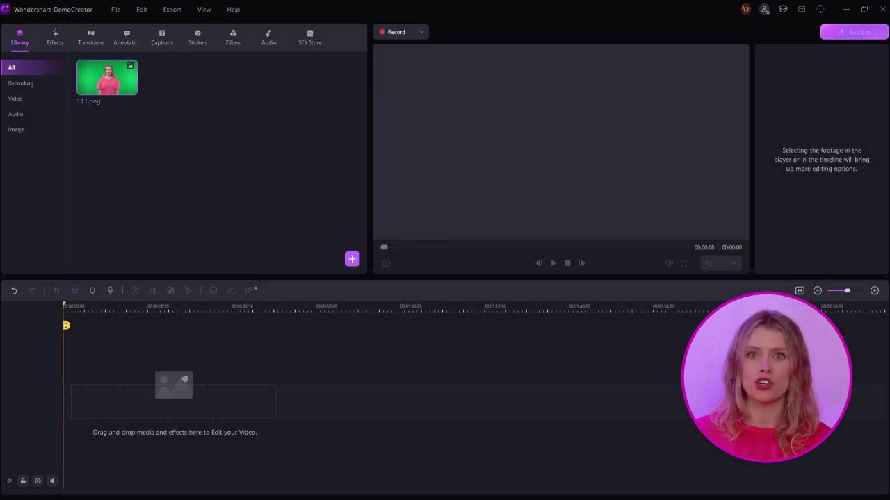
{"action": "left_click_drag", "start_coordinate": [185, 379], "coordinate": [76, 449]}
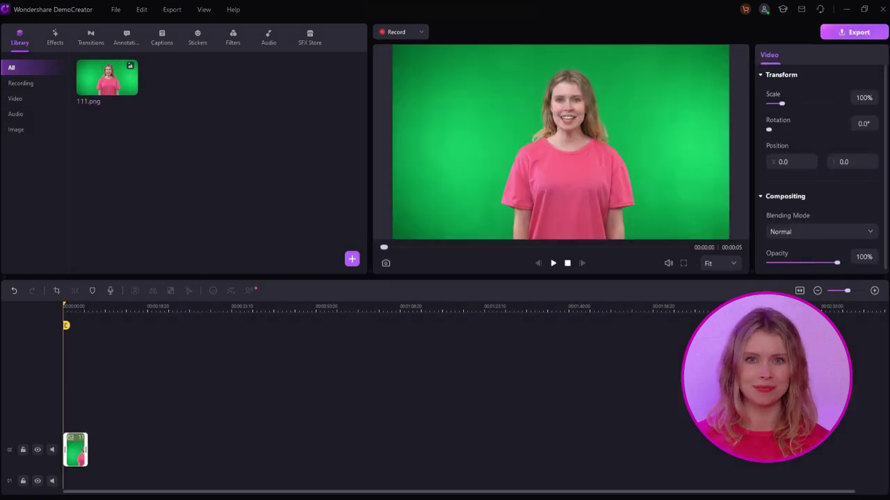
Apply the Advanced Green Screen effect to the clip and raise its Offset from -22 to 30.
{"action": "left_click", "coordinate": [55, 39]}
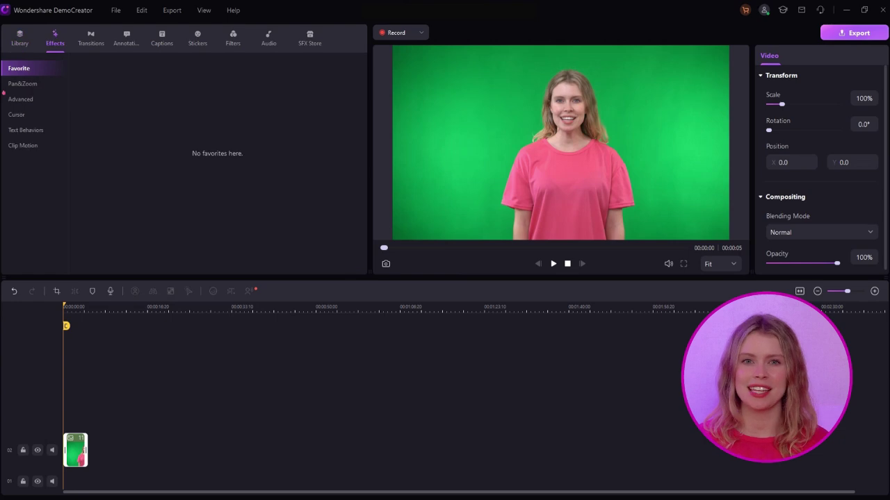
{"action": "left_click", "coordinate": [20, 99]}
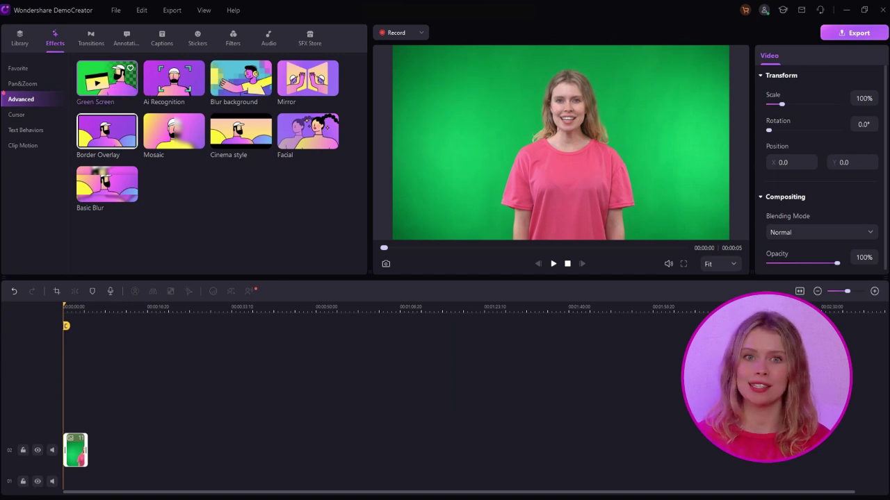
{"action": "key", "text": "Escape"}
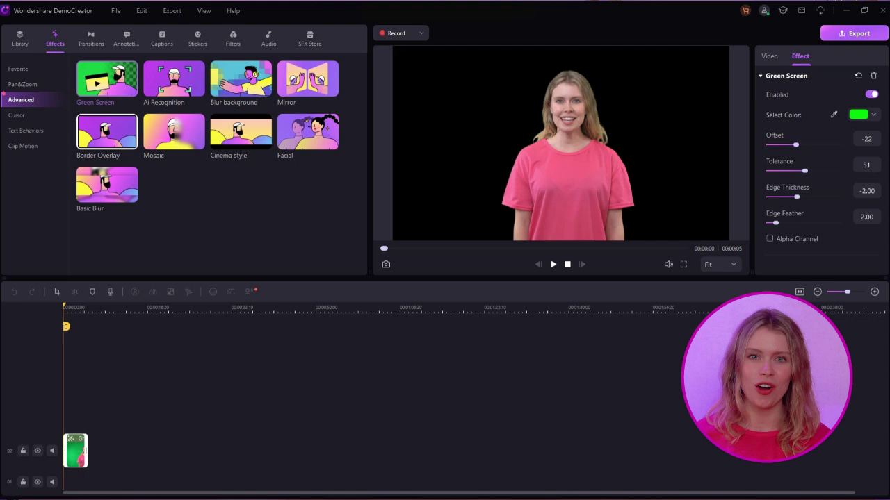
{"action": "left_click_drag", "start_coordinate": [796, 145], "coordinate": [815, 144]}
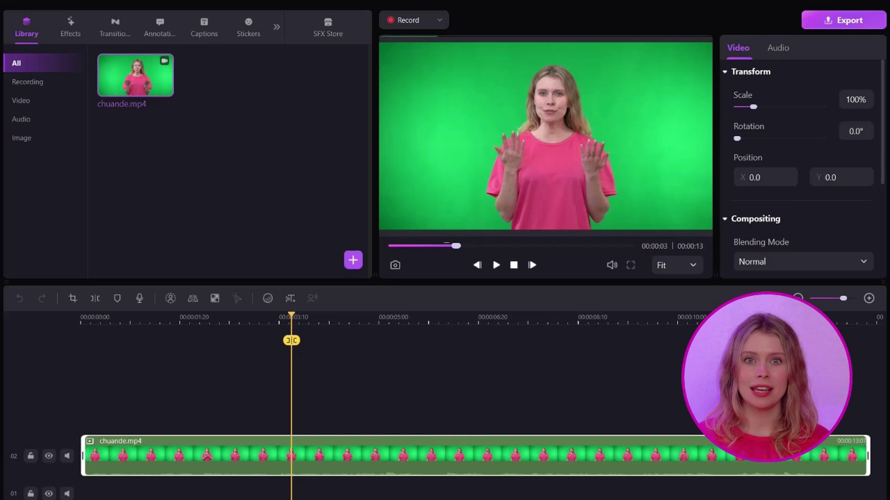
Run Auto-Caption speech recognition with English (United States) as the video language.
{"action": "left_click", "coordinate": [276, 26]}
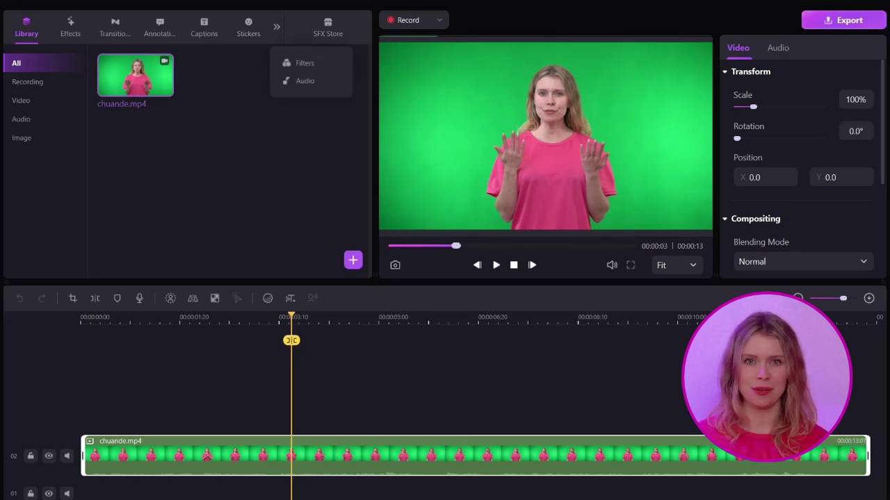
{"action": "left_click", "coordinate": [204, 26]}
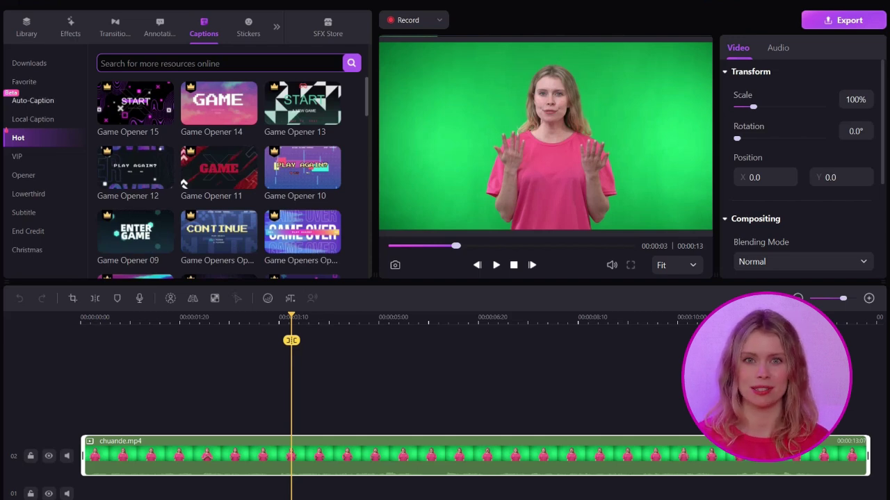
{"action": "left_click", "coordinate": [33, 101]}
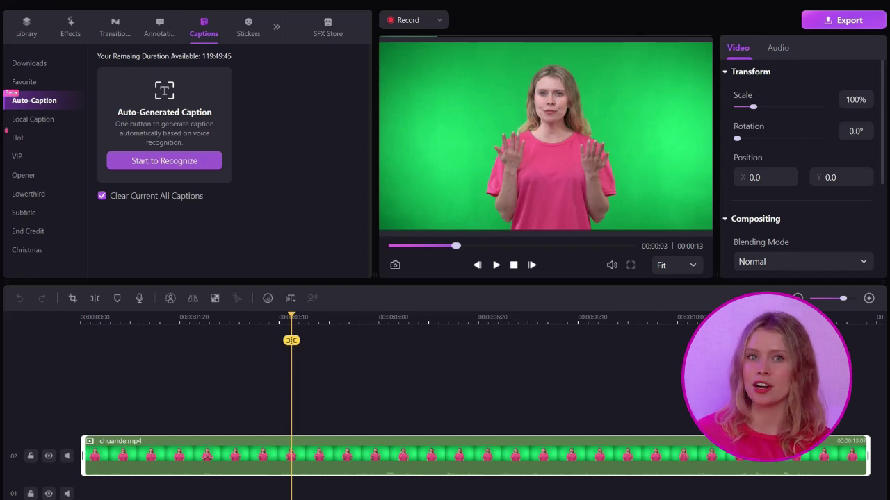
{"action": "left_click", "coordinate": [164, 161]}
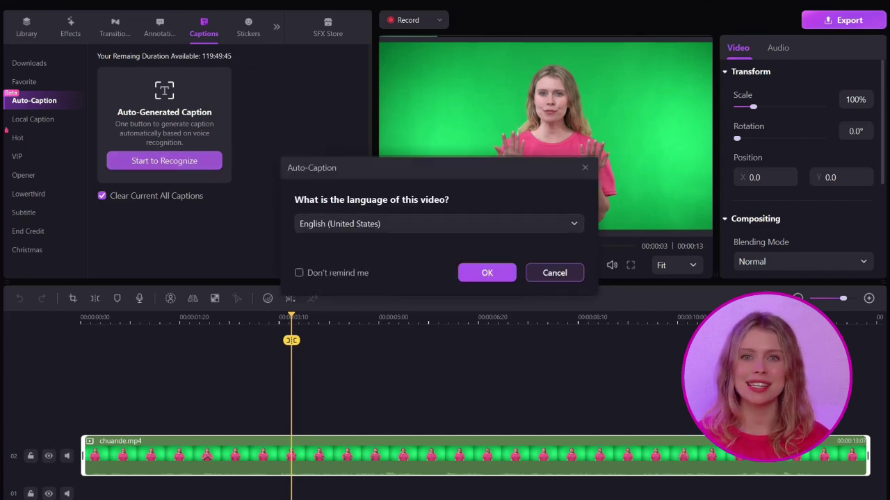
{"action": "left_click", "coordinate": [438, 223]}
{"action": "left_click", "coordinate": [438, 223]}
{"action": "left_click", "coordinate": [487, 272]}
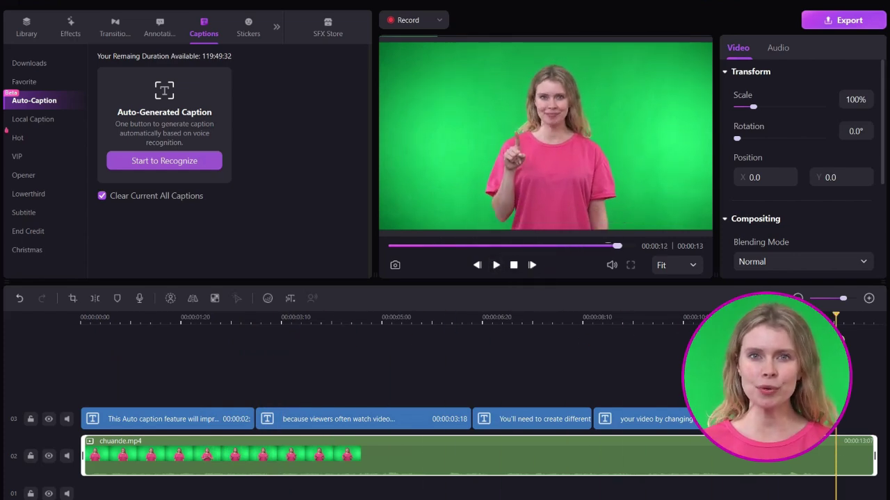
Split the clip at about 0:00:03, then undo the split to keep it whole.
{"action": "left_click_drag", "start_coordinate": [258, 318], "coordinate": [299, 318]}
{"action": "left_click", "coordinate": [95, 298]}
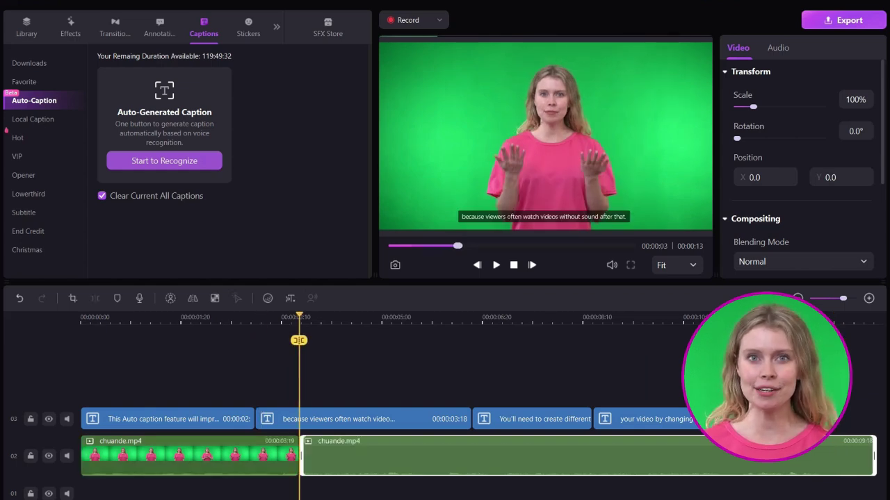
{"action": "key", "text": "Escape"}
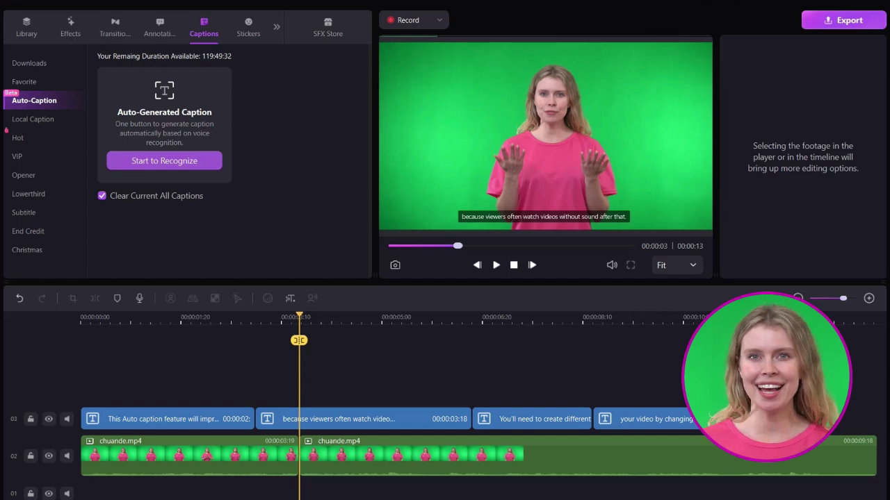
{"action": "key", "text": "ctrl+z"}
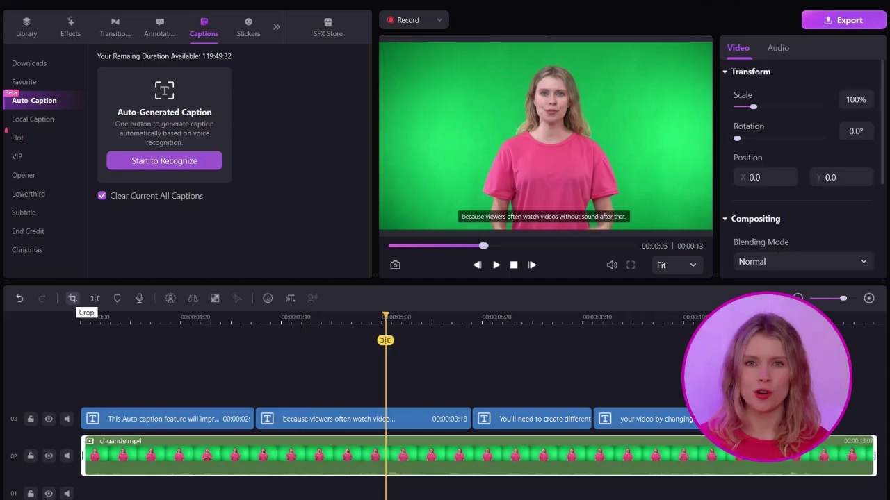
Crop the clip to a 4:3 ratio with the frame centred on the woman.
{"action": "left_click", "coordinate": [72, 299]}
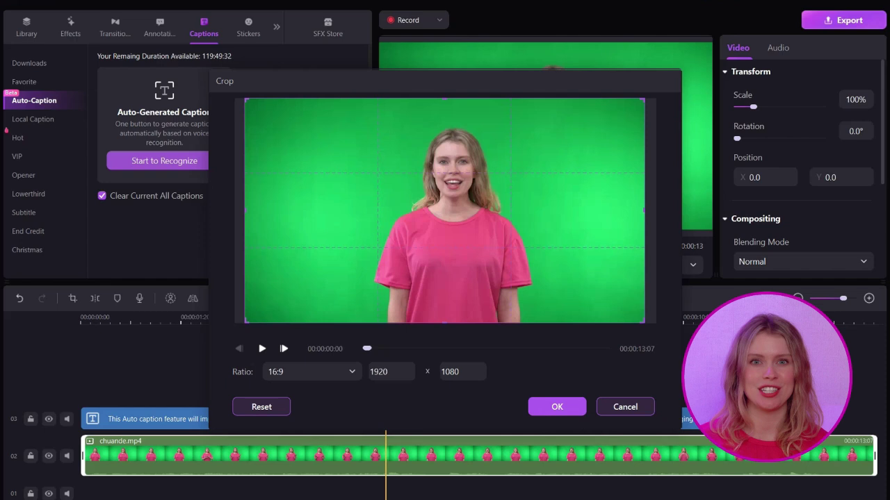
{"action": "left_click", "coordinate": [311, 371]}
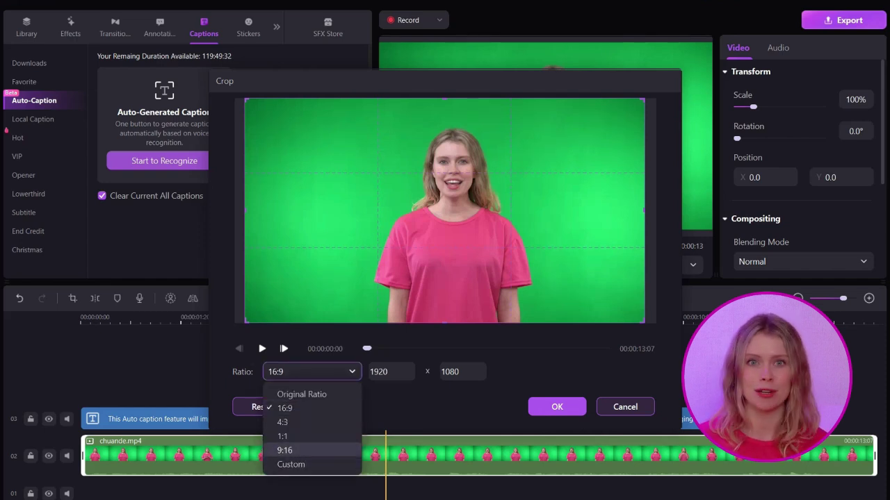
{"action": "left_click", "coordinate": [292, 450]}
{"action": "left_click_drag", "start_coordinate": [307, 210], "coordinate": [447, 211]}
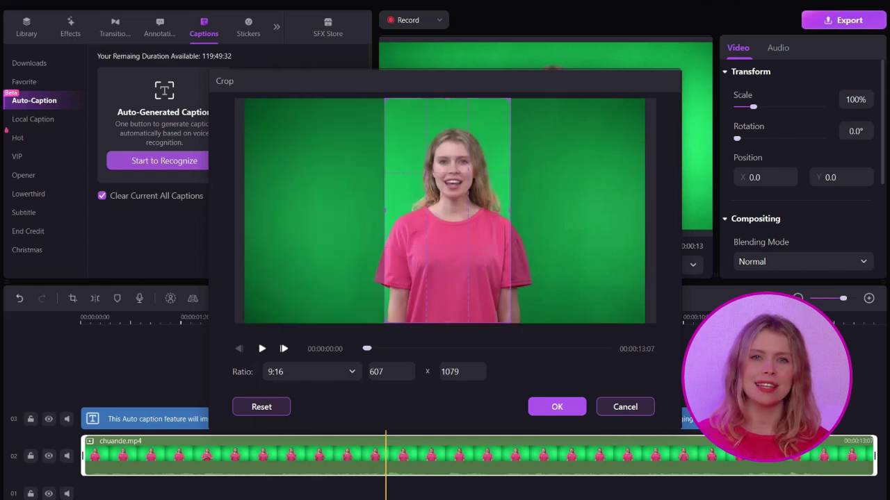
{"action": "key", "text": "Up"}
{"action": "key", "text": "Up"}
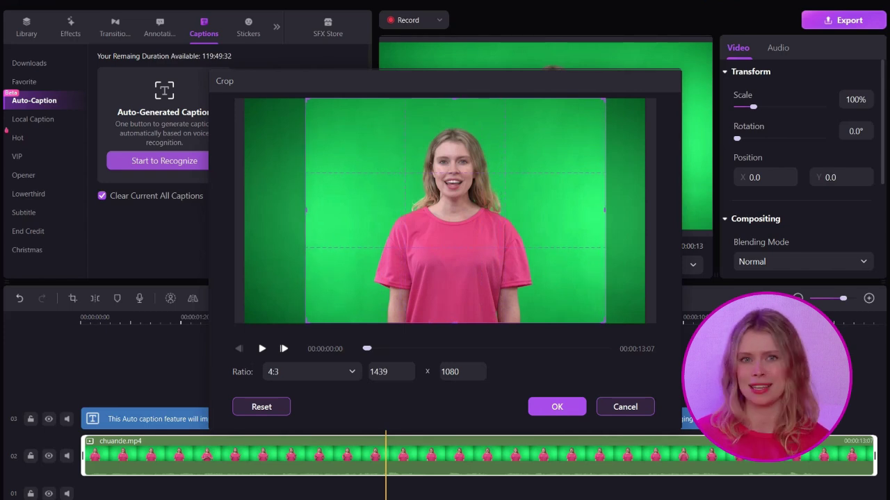
{"action": "left_click", "coordinate": [557, 406]}
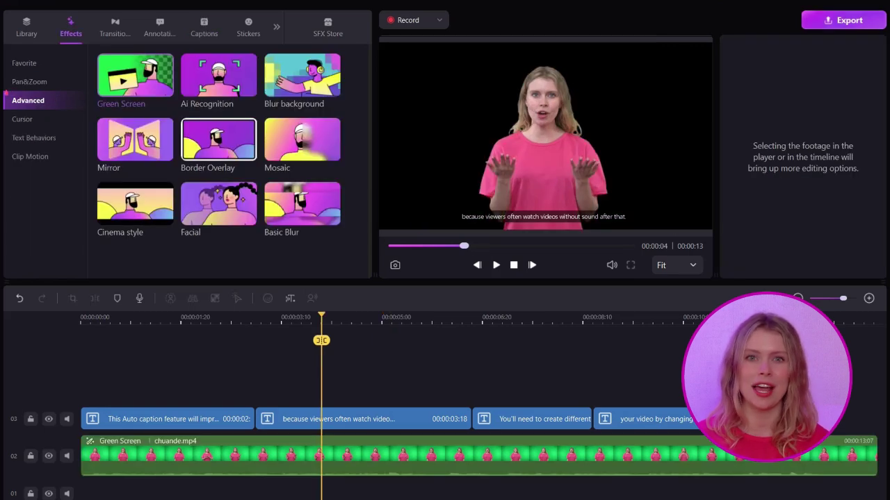
Open Export with Ctrl+E, go to the YouTube destination, and sign out of the YouTube account.
{"action": "key", "text": "ctrl+e"}
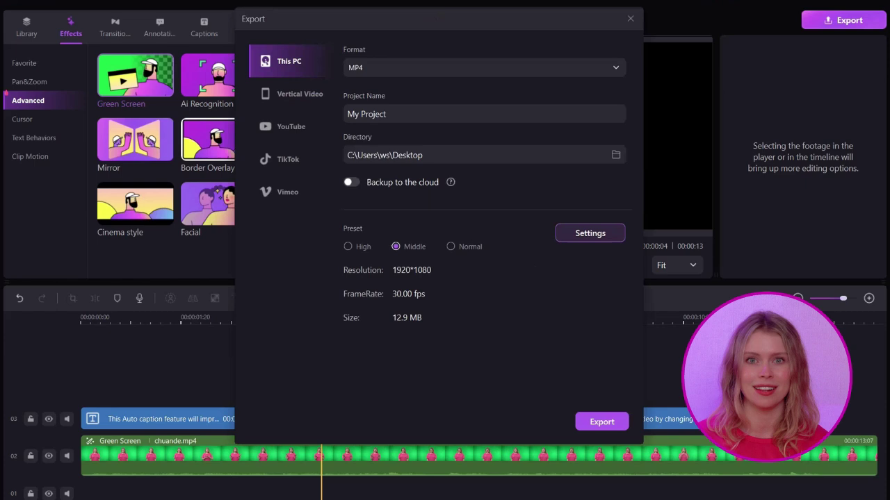
{"action": "left_click", "coordinate": [293, 93]}
{"action": "left_click", "coordinate": [291, 127]}
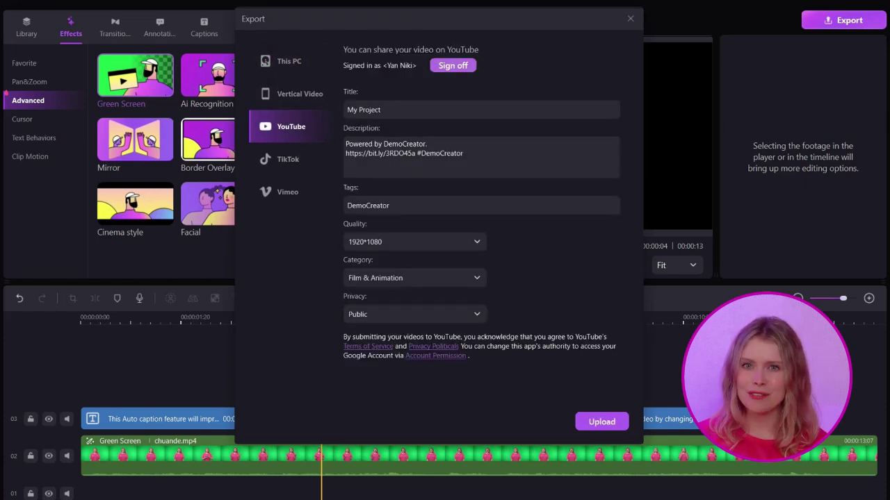
{"action": "left_click", "coordinate": [452, 65]}
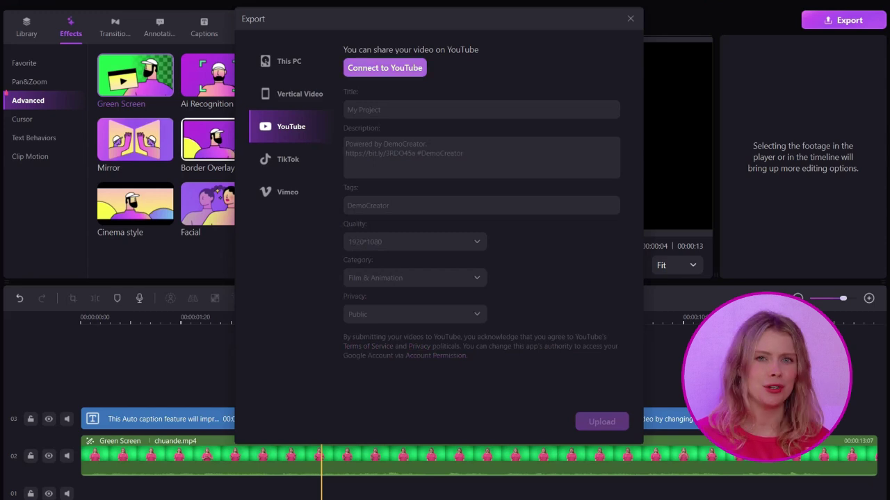